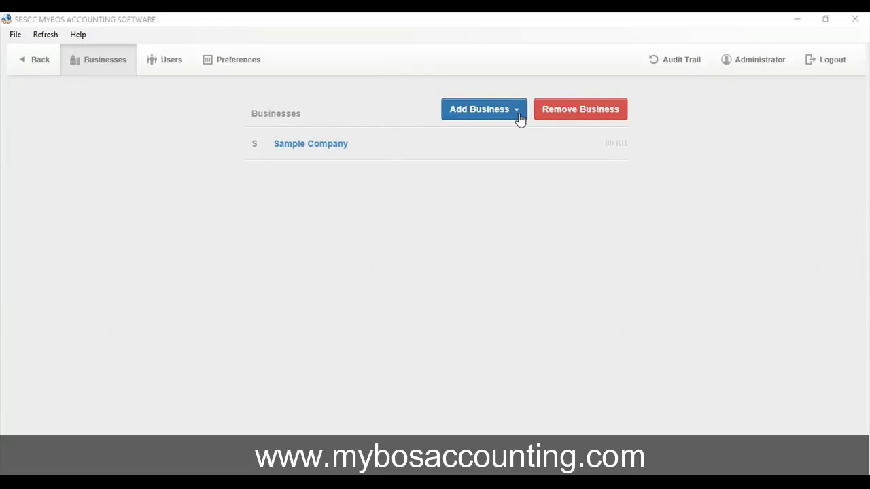
Create a new business named "my company".
click(520, 120)
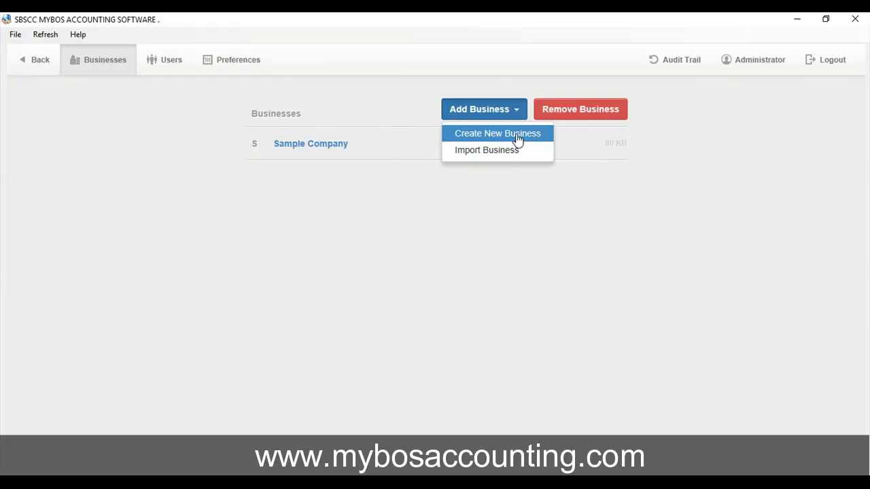
click(517, 139)
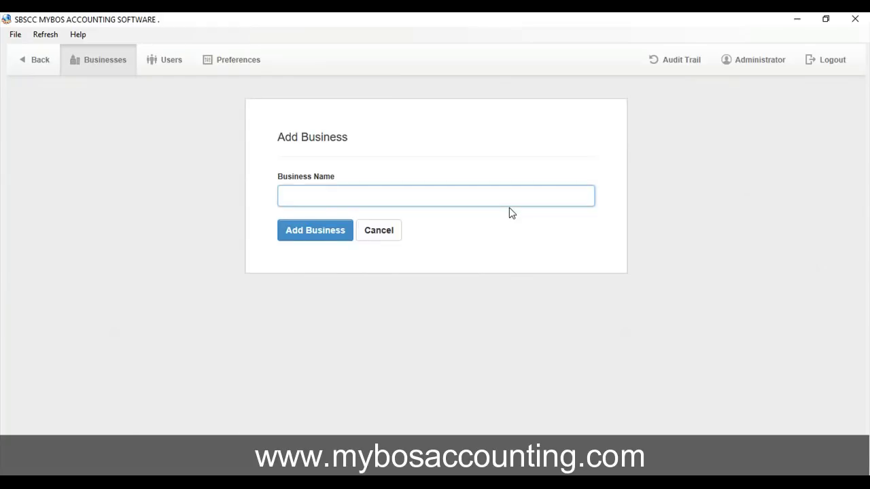
text(my company)
click(306, 233)
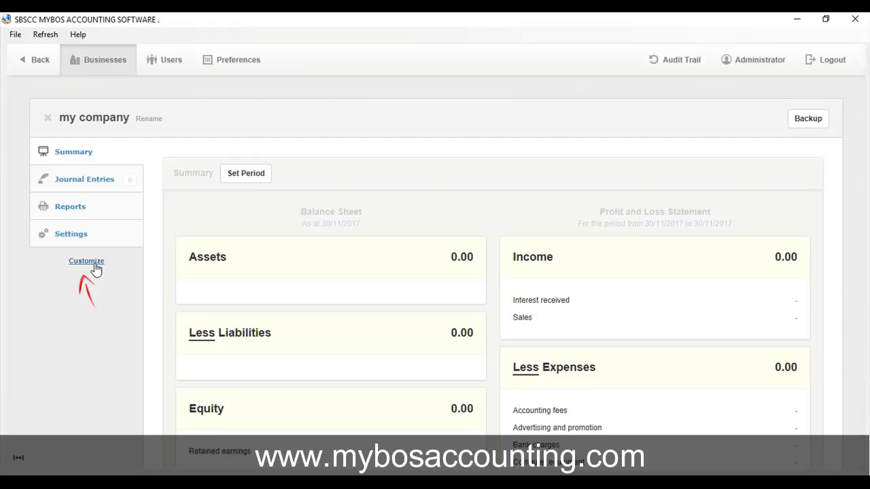
Customize the new business to include the Bank Accounts, Bank Transactions and Customers modules, and save the update.
click(95, 268)
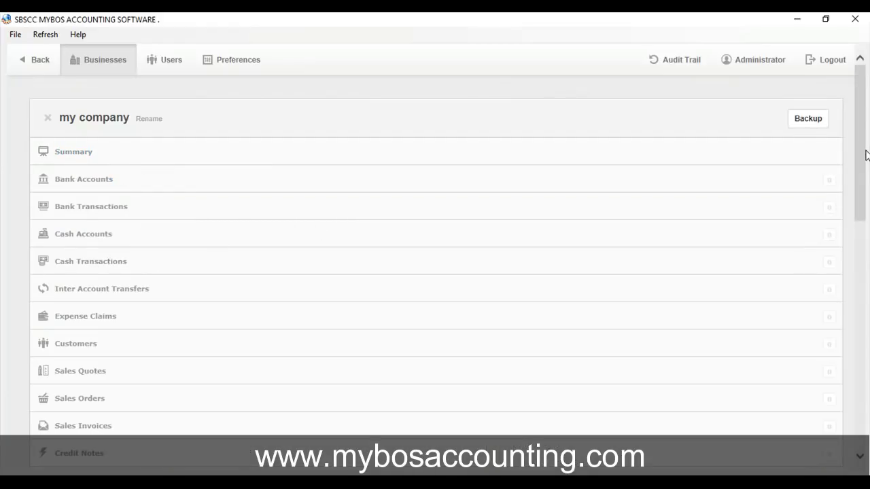
scroll(864, 152, down, 1)
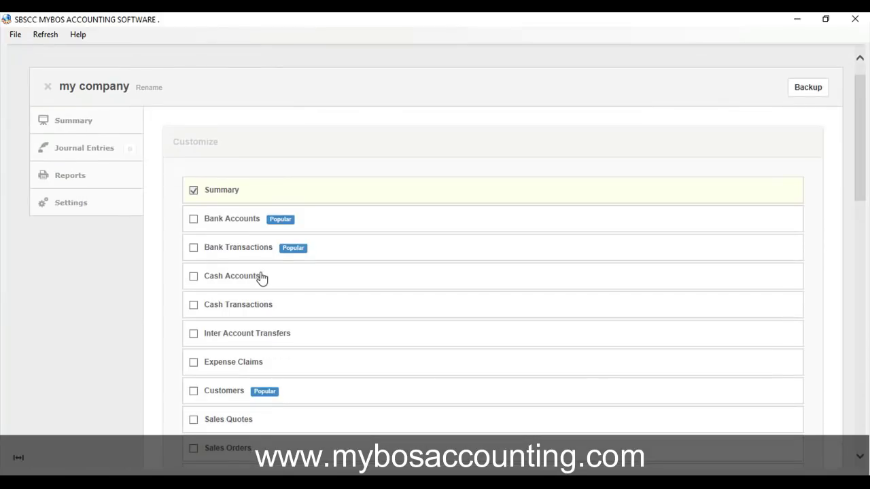
click(193, 219)
click(195, 249)
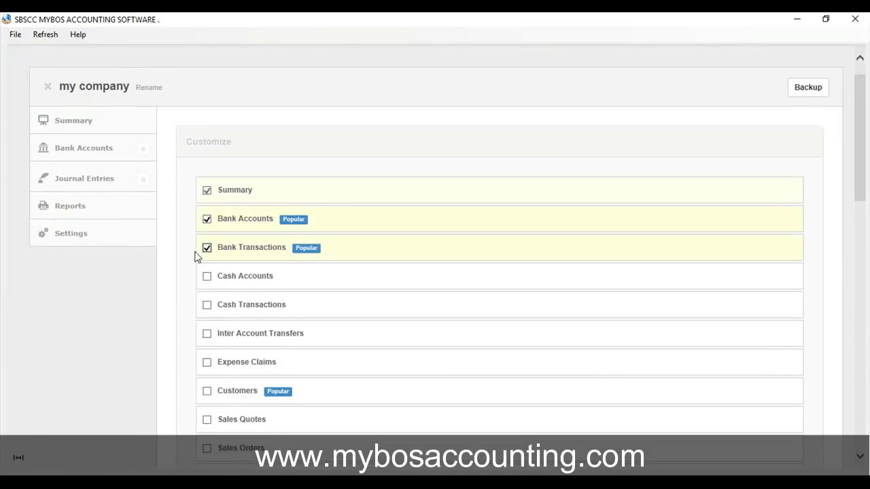
click(210, 393)
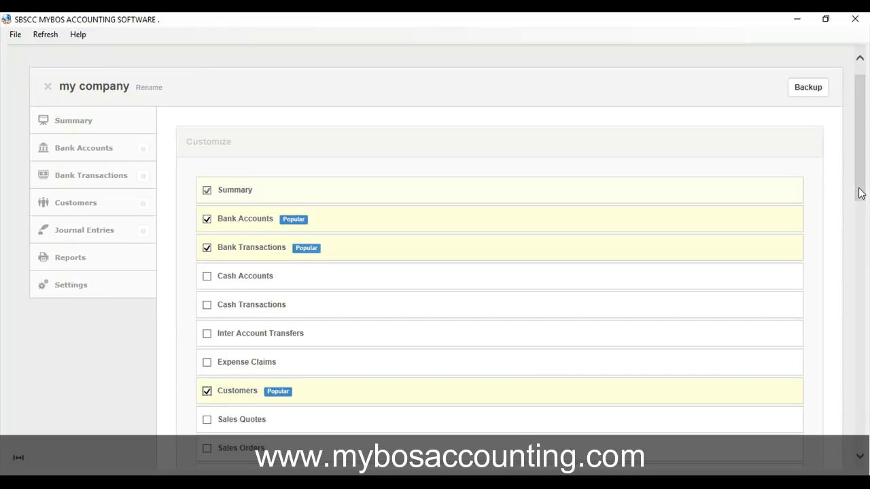
drag(860, 190, 860, 438)
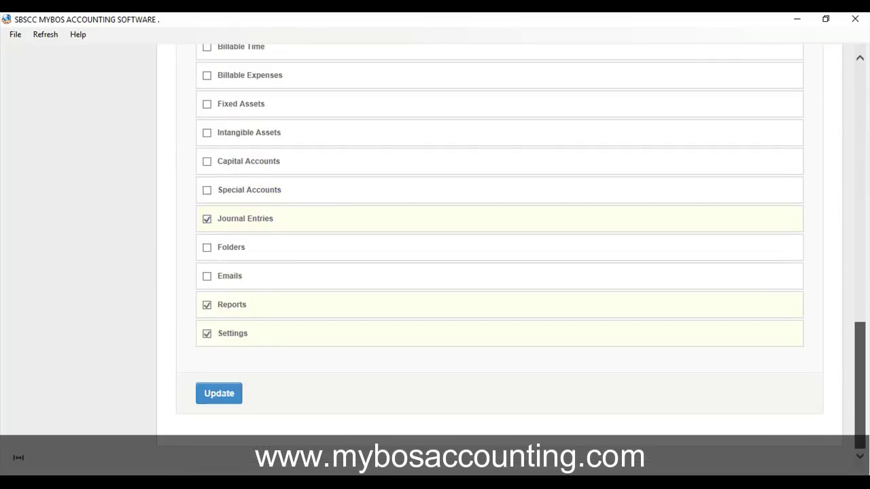
click(205, 392)
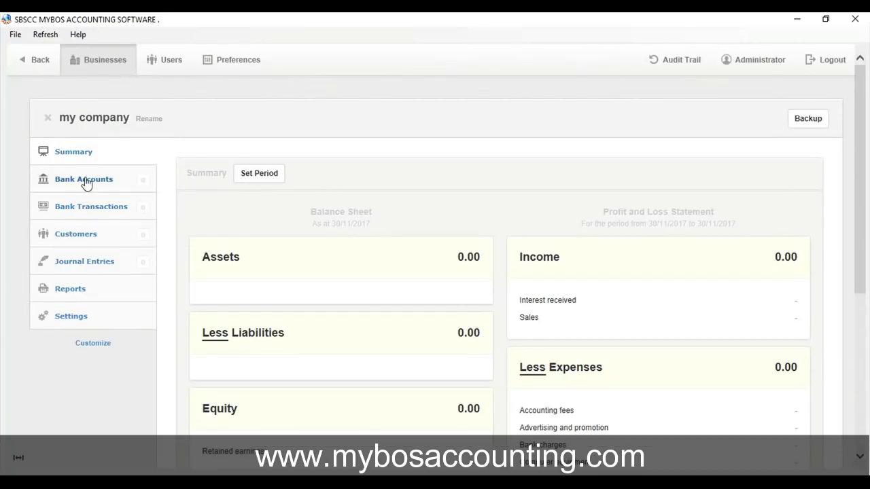
Return to the list of businesses and open Sample Company.
click(103, 61)
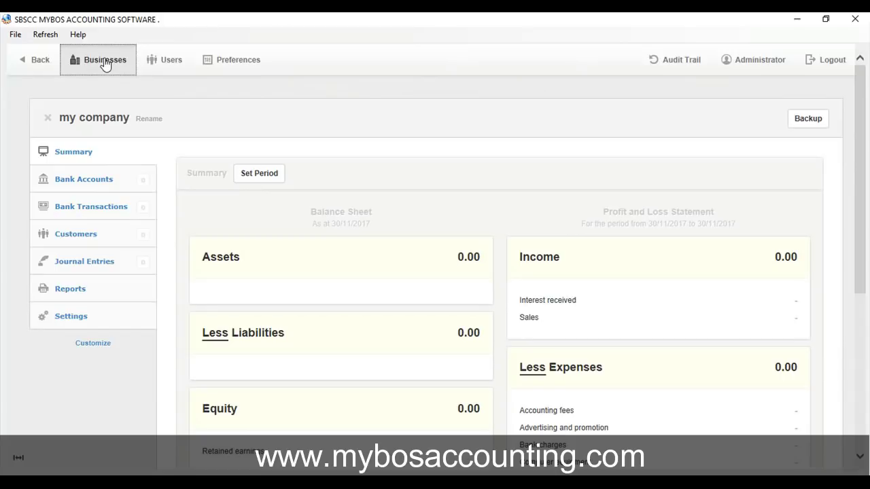
click(305, 178)
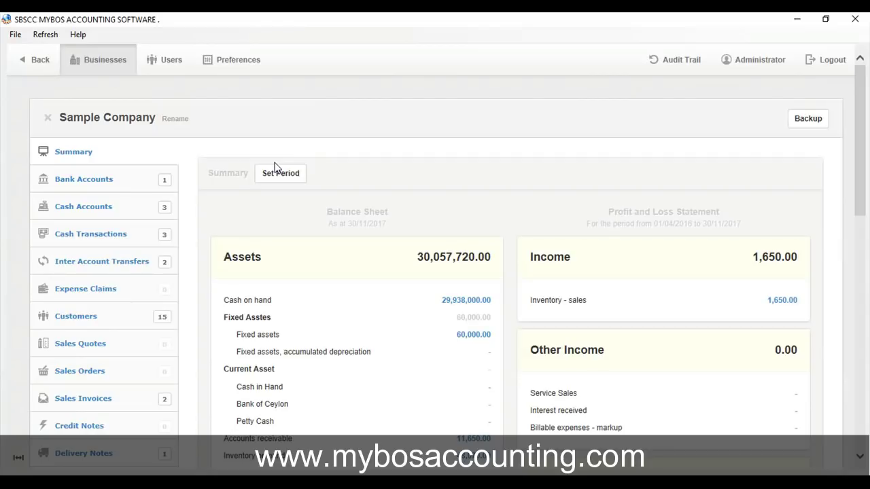
Review the available interface languages in the preferences without changing the selection.
click(236, 60)
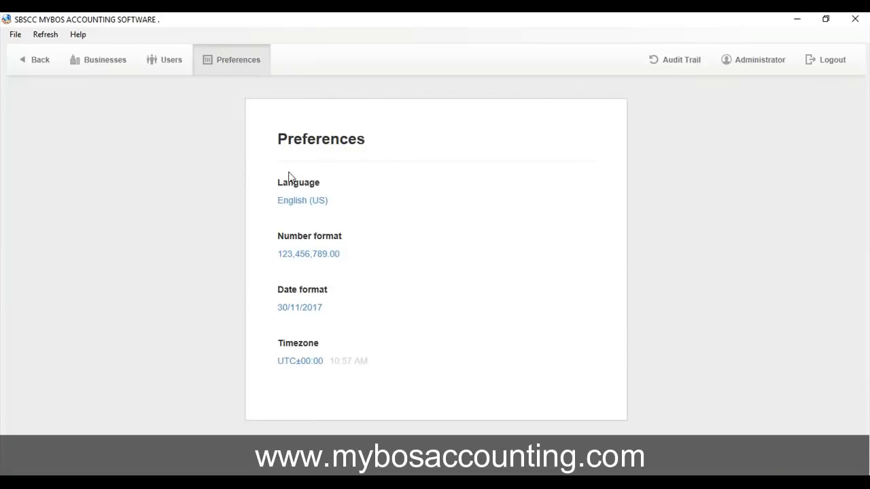
click(297, 204)
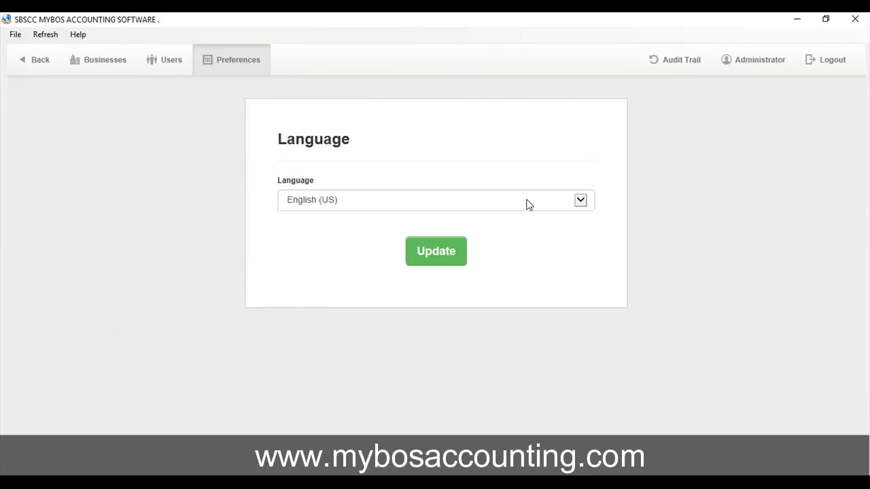
click(583, 203)
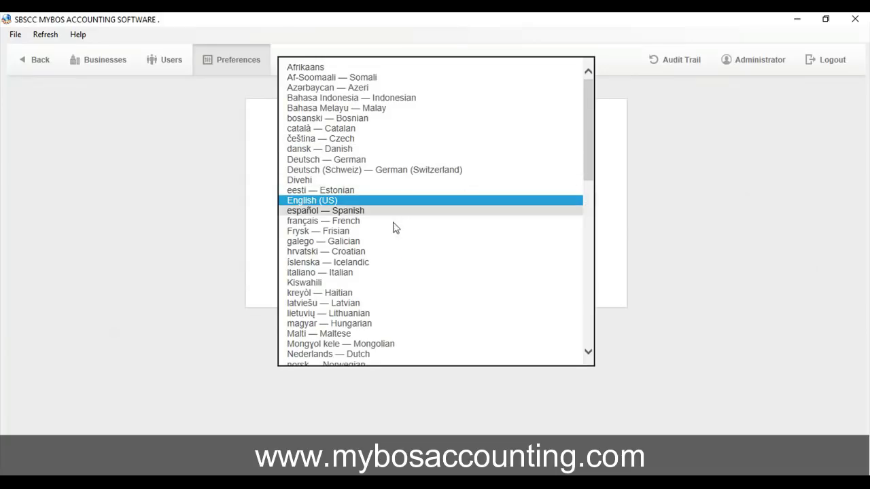
click(604, 270)
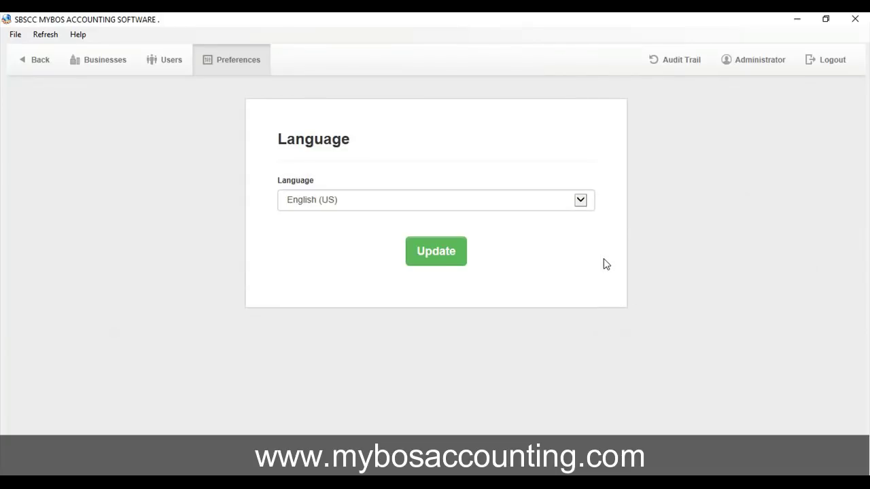
Review the available date formats in the preferences without changing the selection.
click(249, 63)
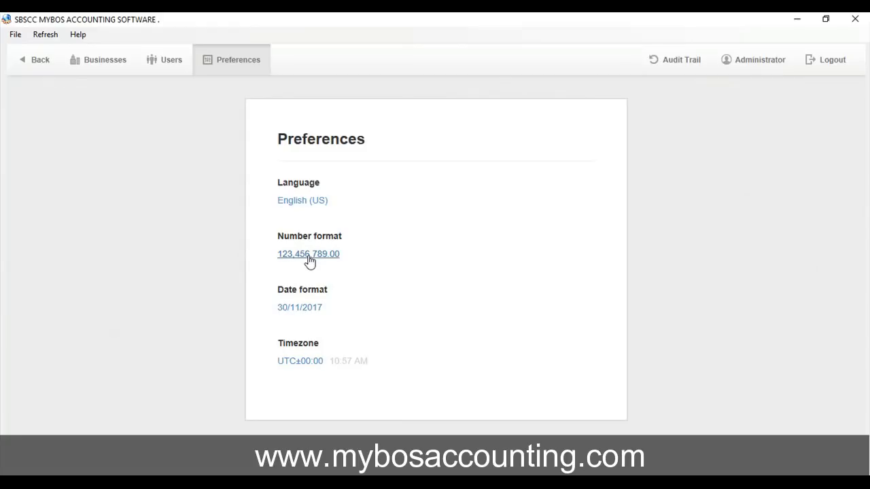
click(306, 311)
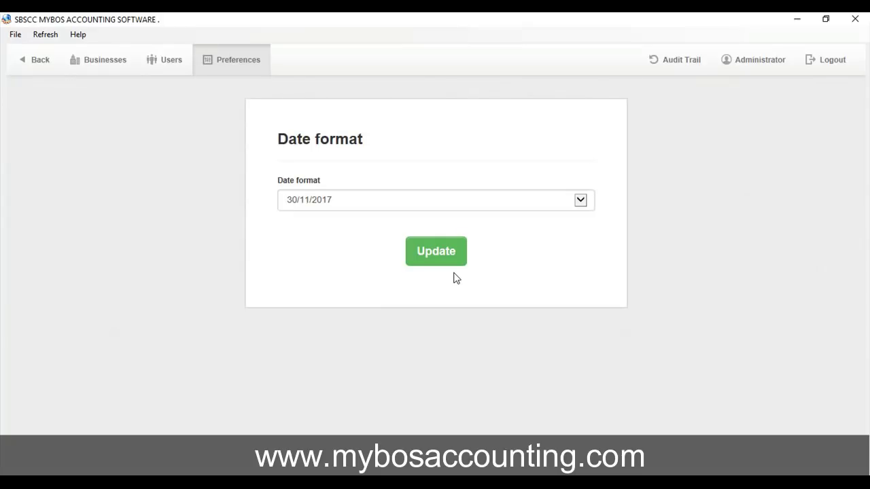
click(581, 202)
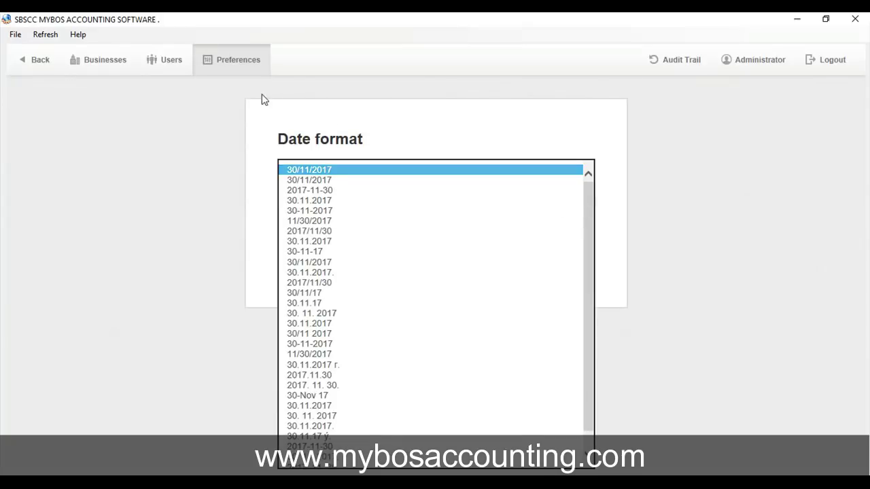
click(238, 58)
click(239, 59)
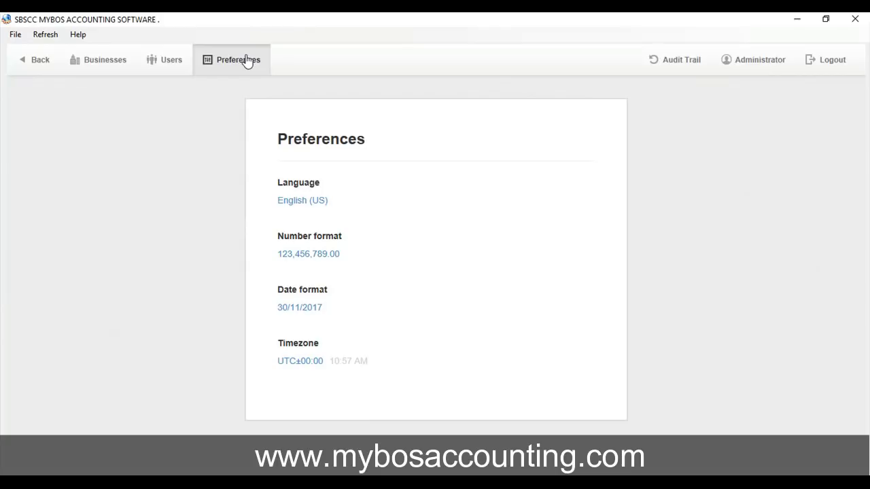
click(311, 314)
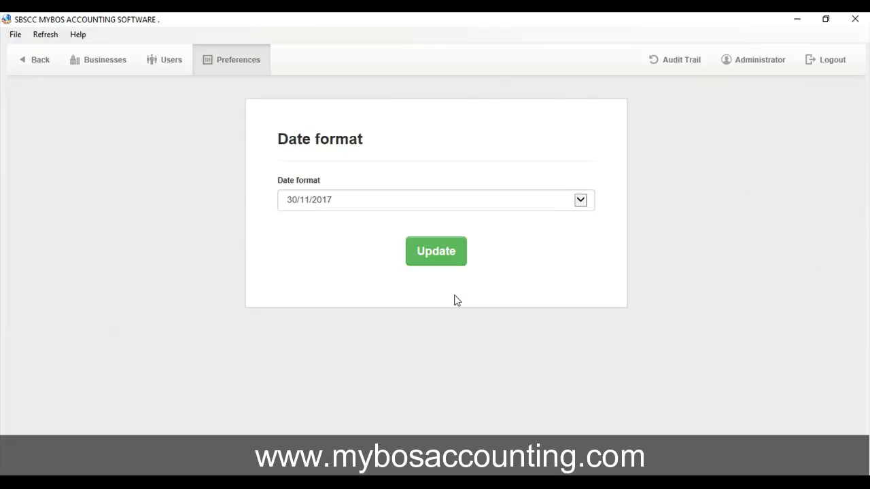
click(580, 200)
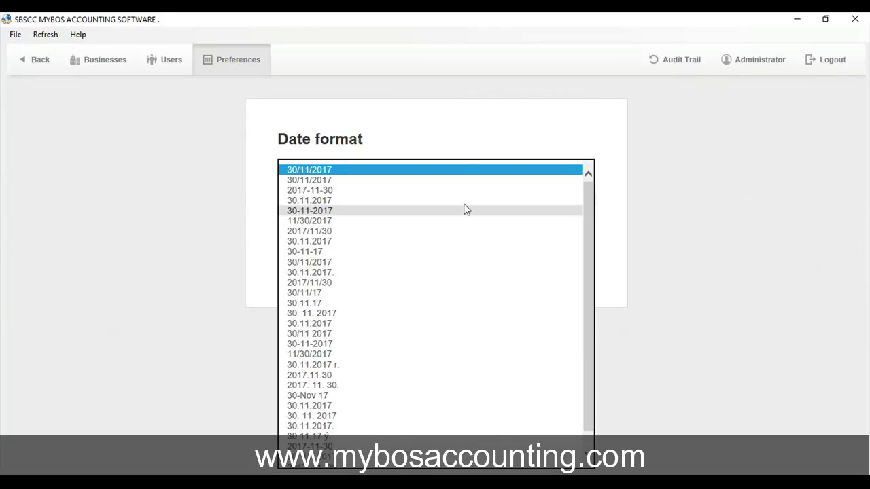
click(649, 268)
Review the available number formats in the preferences, keeping the 123,456,789.00 format.
click(247, 67)
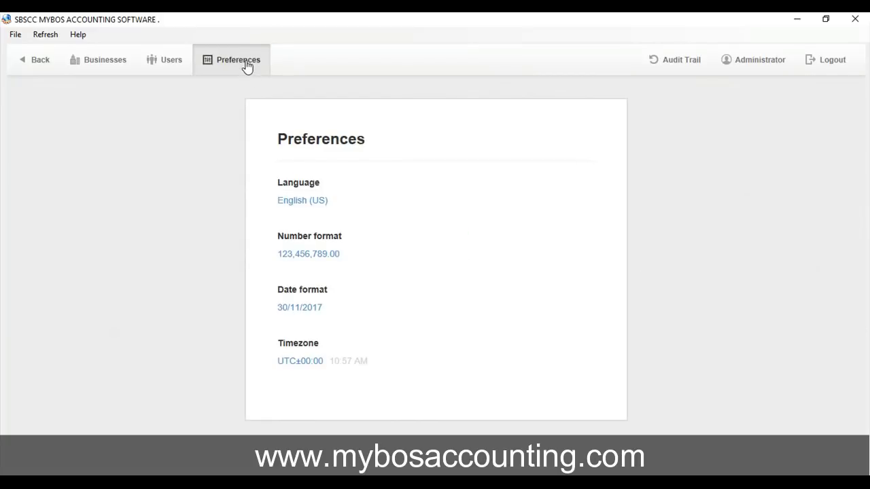
click(314, 257)
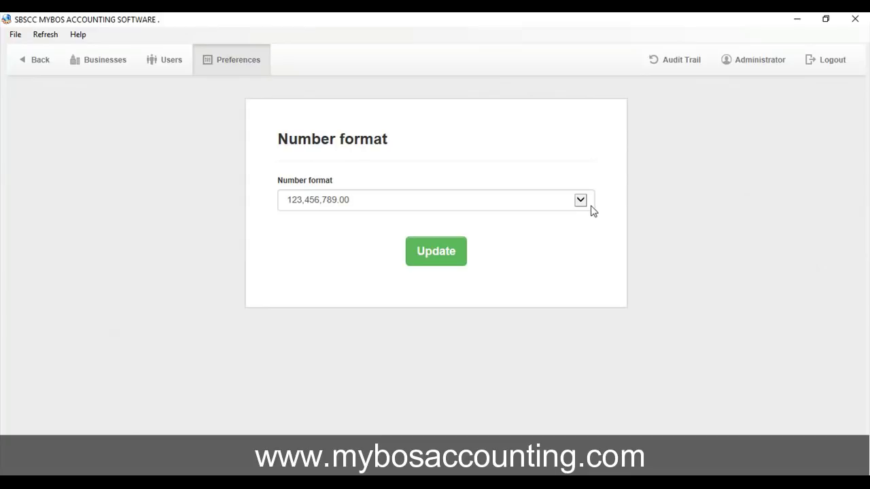
click(582, 201)
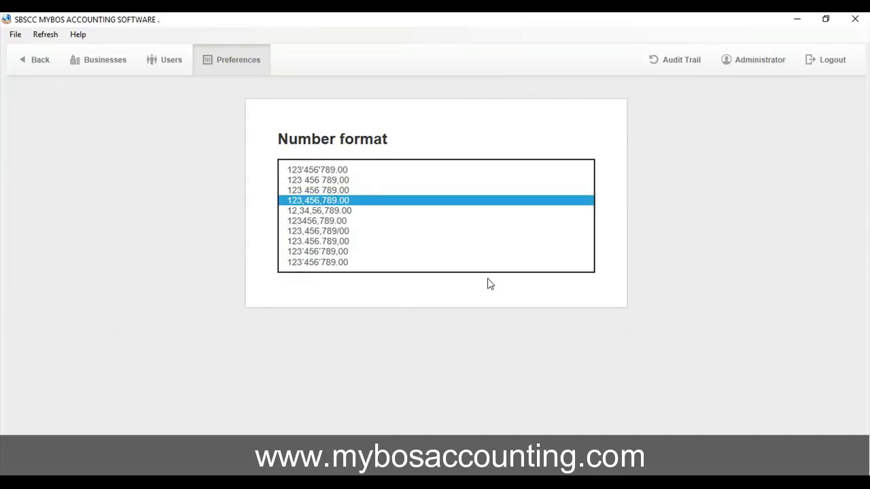
click(447, 294)
click(435, 257)
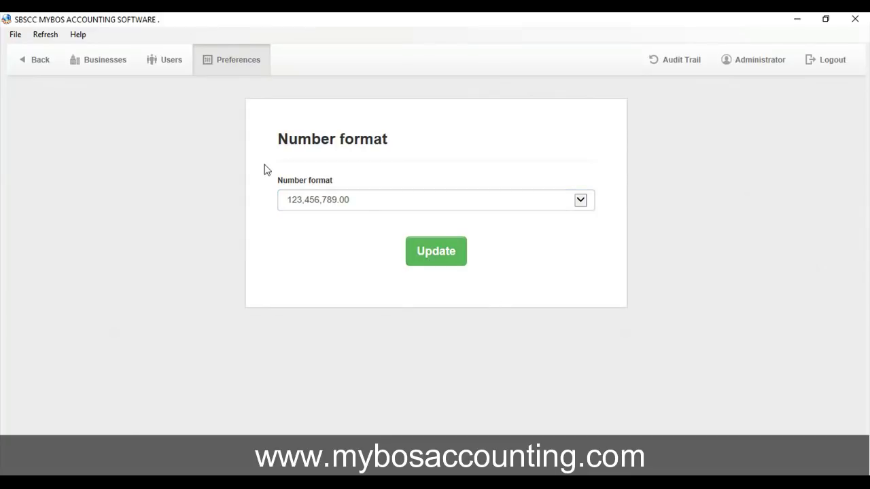
Open Sample Company and enable showing balances for a specified period in its summary settings.
click(100, 68)
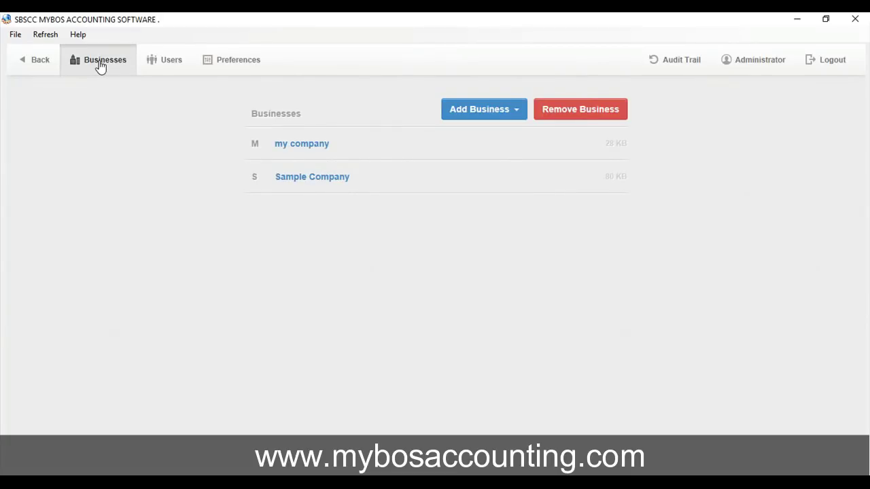
click(289, 179)
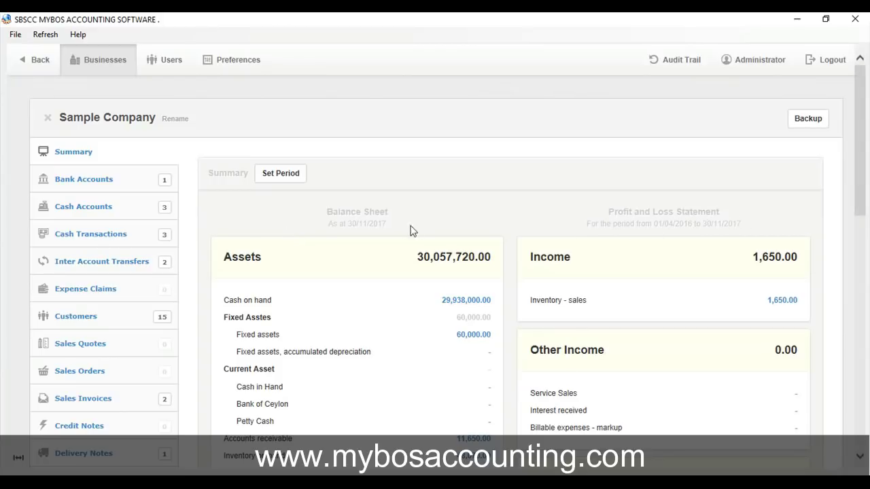
drag(859, 203, 848, 190)
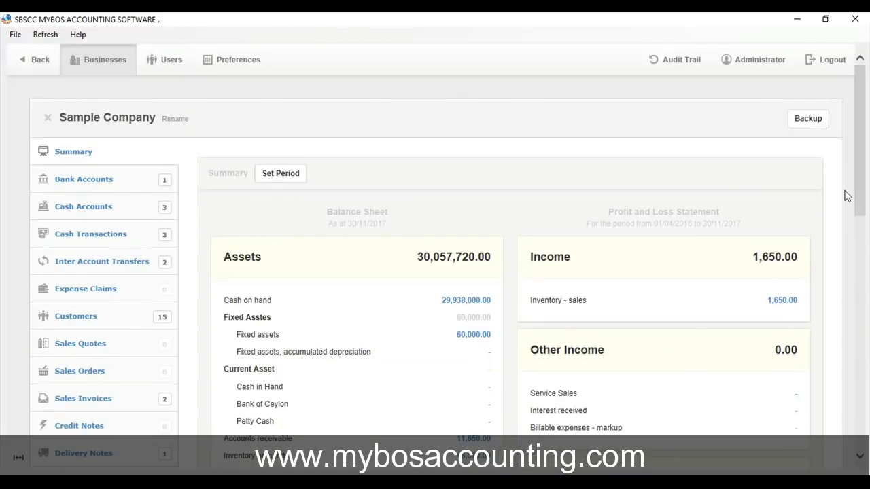
click(286, 178)
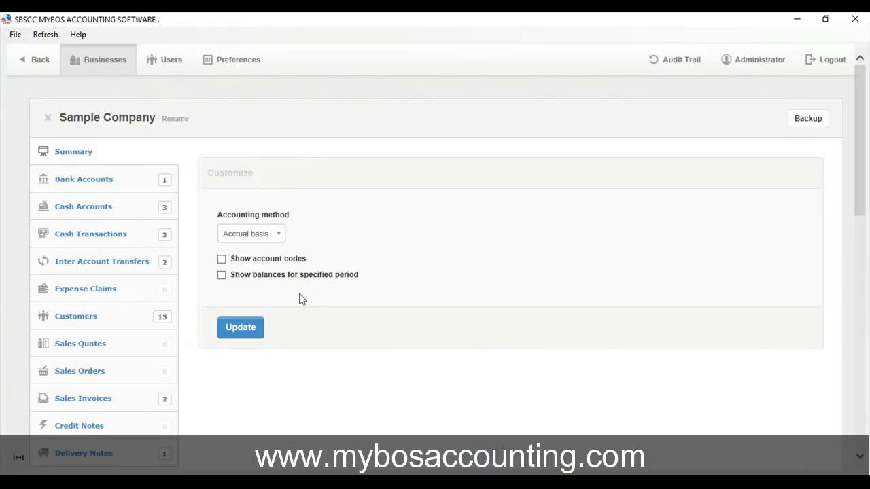
click(225, 279)
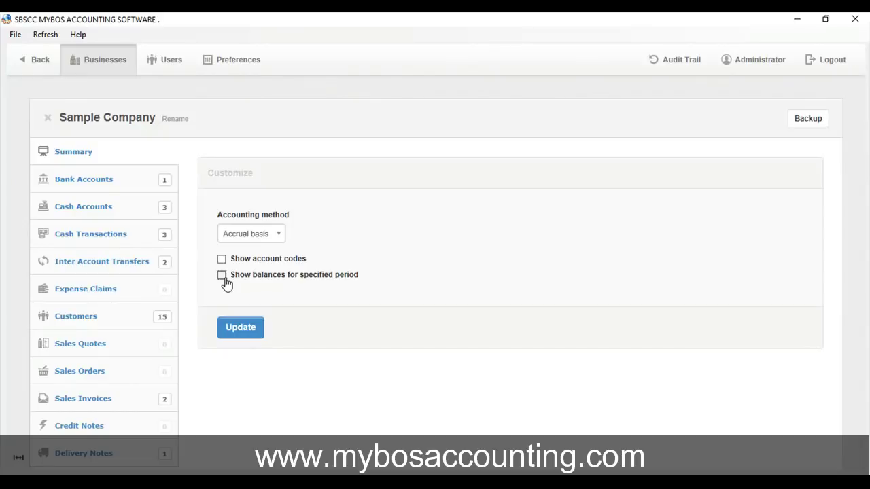
click(245, 382)
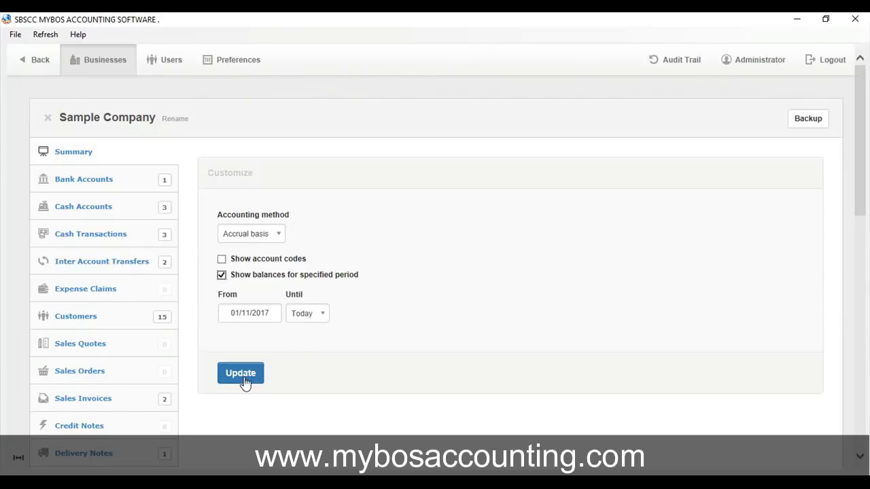
Look through Sample Company's full list of modules, from Summary down to Settings and Customize.
scroll(863, 199, down, 2)
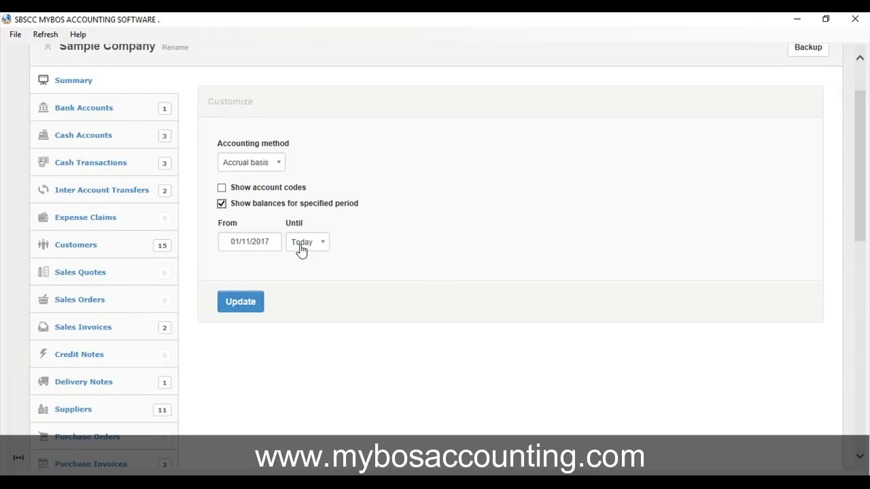
scroll(865, 197, down, 5)
scroll(860, 285, down, 2)
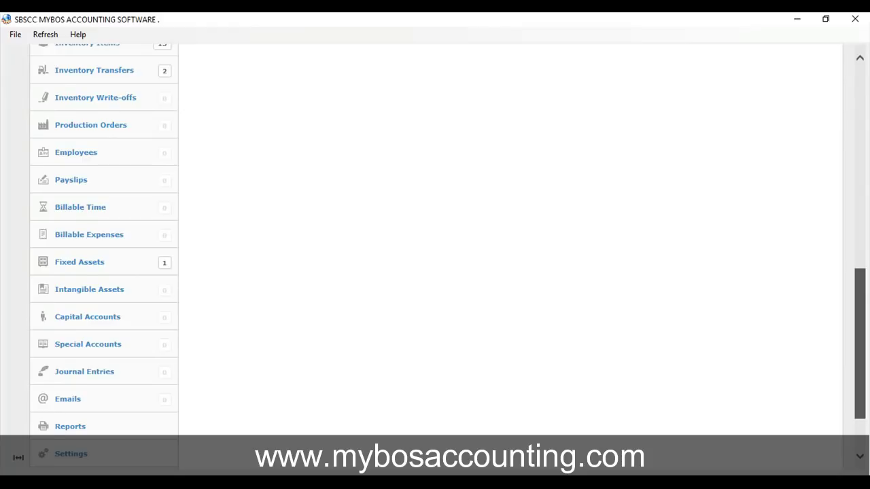
scroll(850, 197, up, 10)
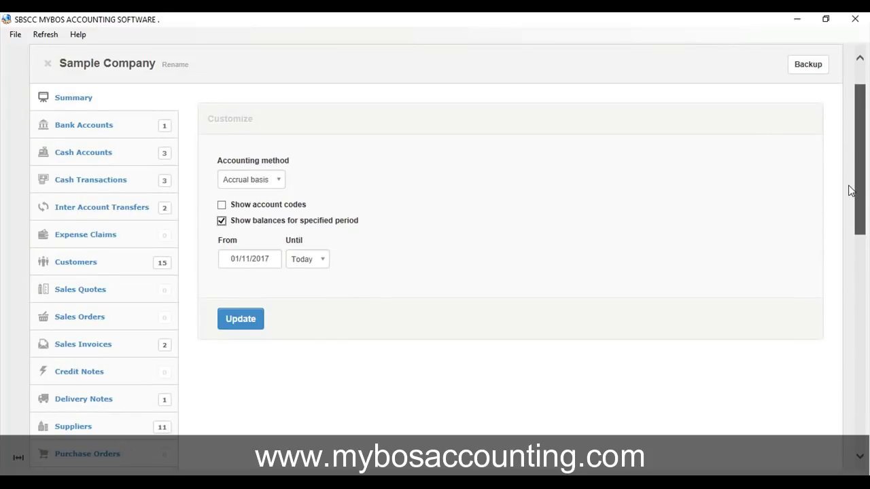
scroll(851, 190, down, 10)
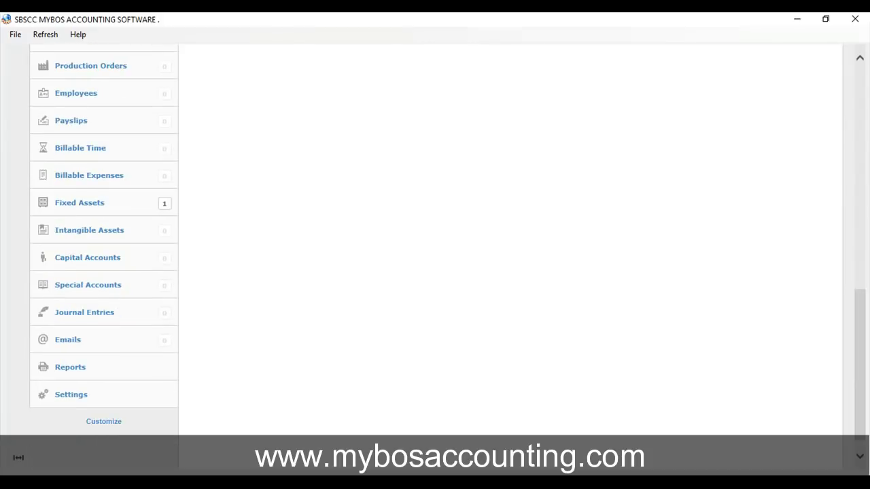
Open the Lock Date form in Sample Company's settings and choose 31/03/2017 as the lock date.
click(83, 401)
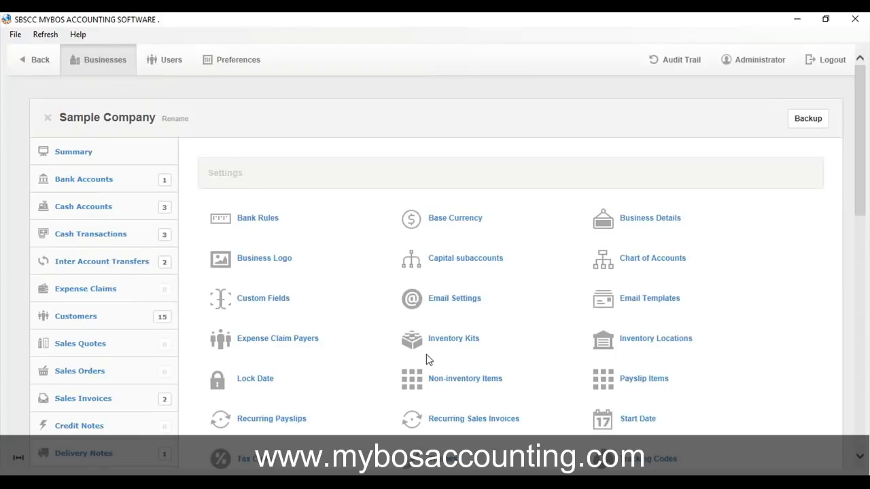
click(254, 382)
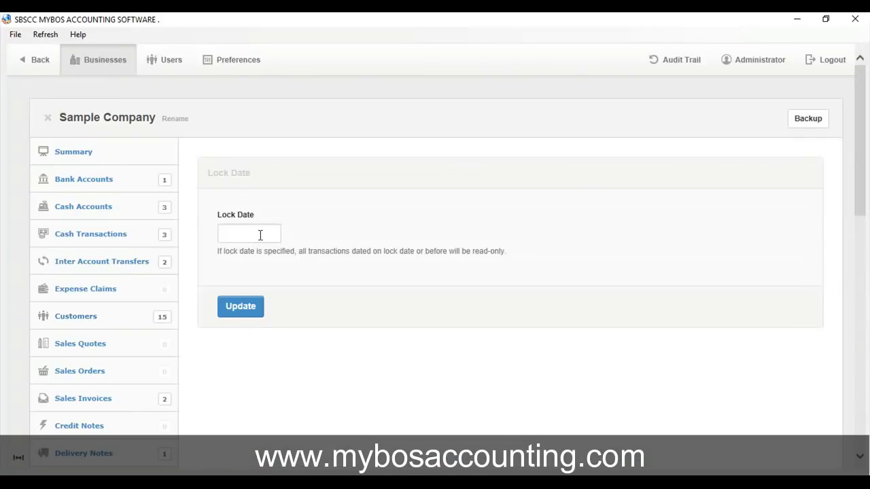
click(260, 234)
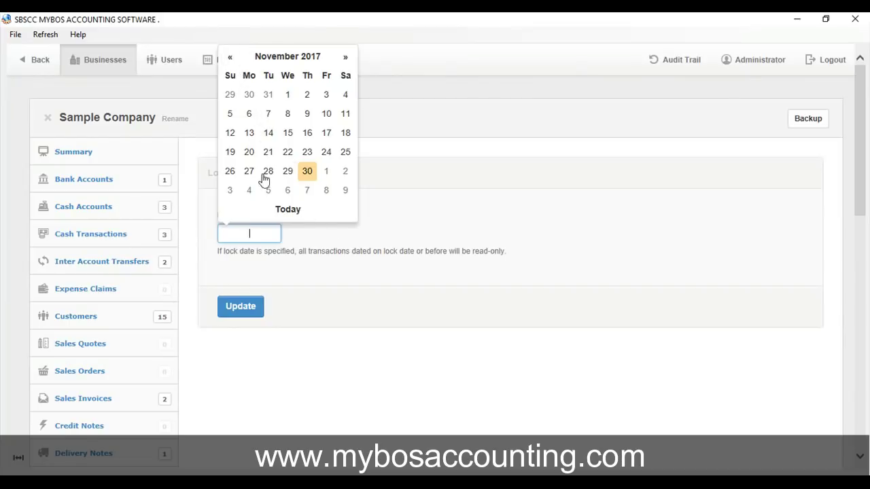
click(231, 62)
click(230, 61)
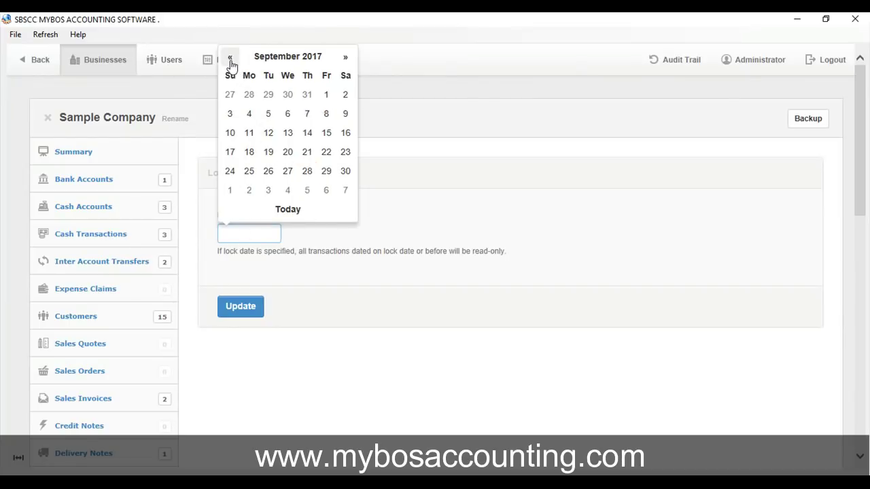
click(230, 62)
click(231, 62)
click(231, 62)
click(230, 62)
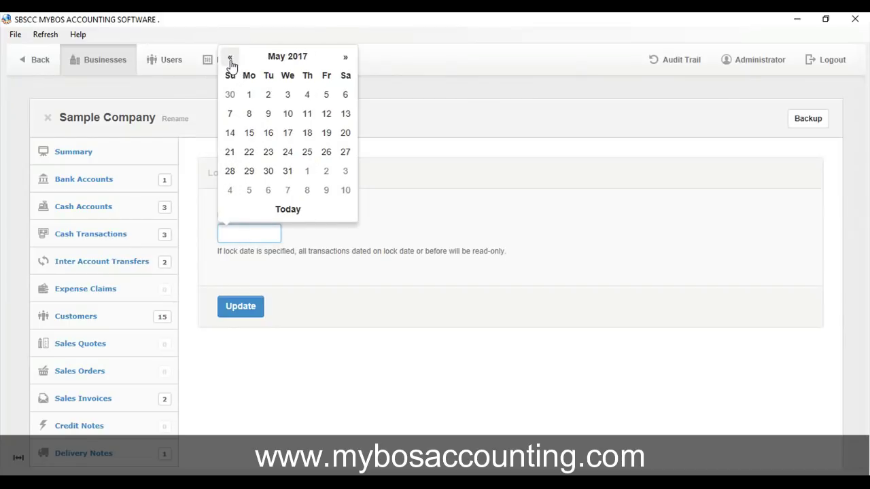
click(230, 62)
click(230, 62)
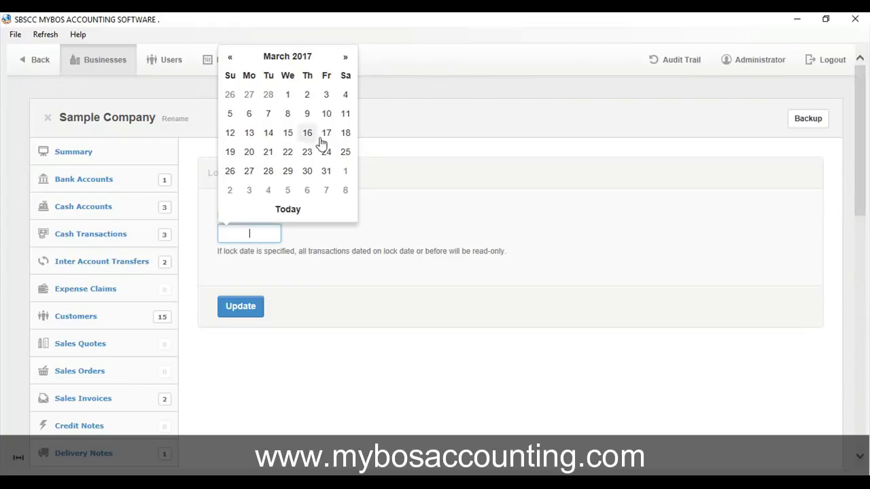
click(328, 173)
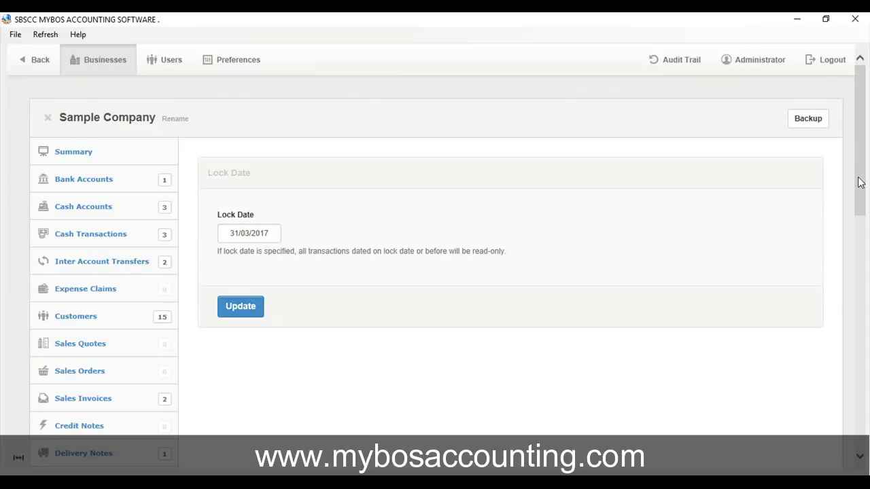
Look further down Sample Company's module list.
drag(857, 175, 861, 200)
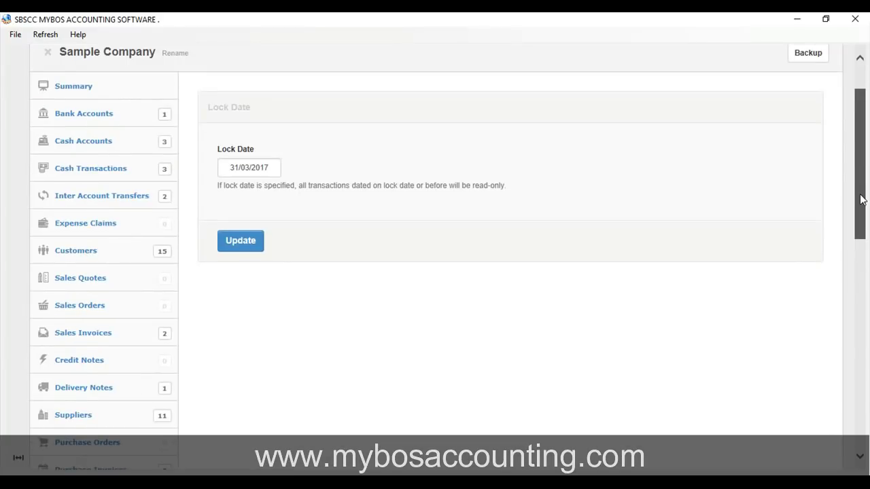
drag(860, 196, 865, 216)
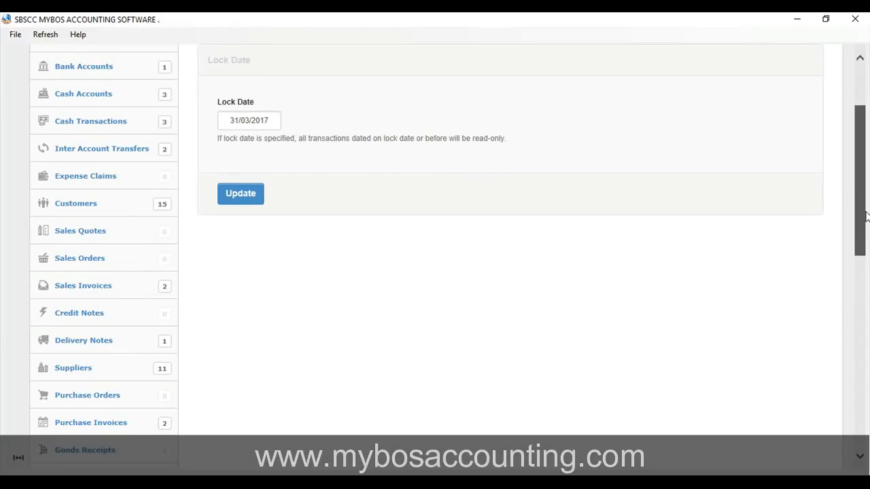